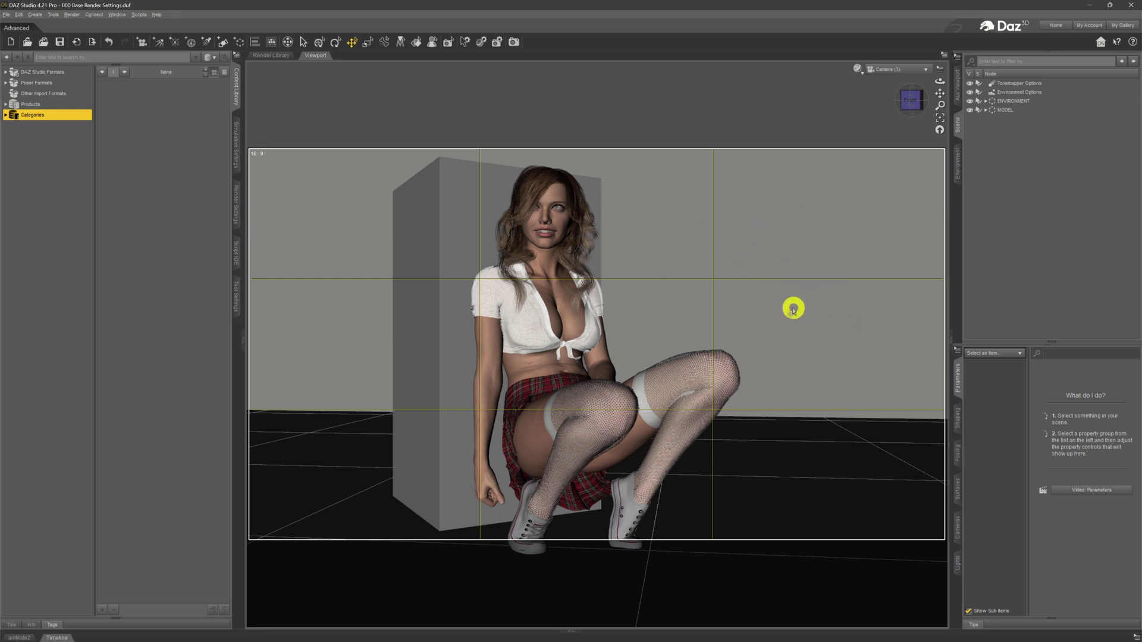
# Open the Render Settings pane and check where it is listed among the available panes.
pyautogui.click(236, 205)
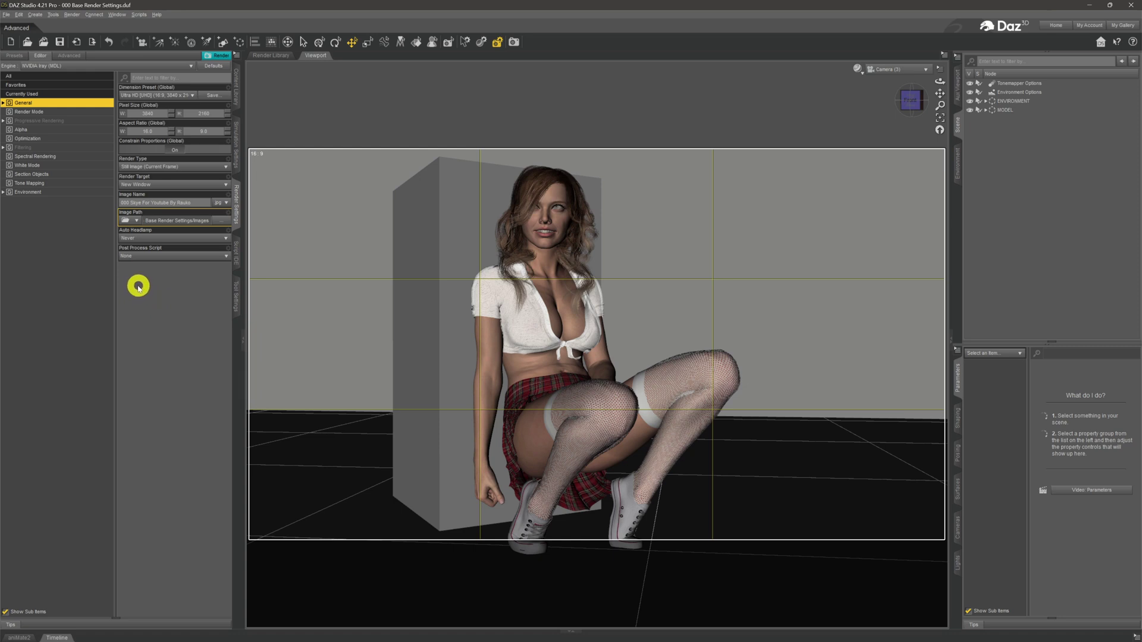
pyautogui.click(116, 14)
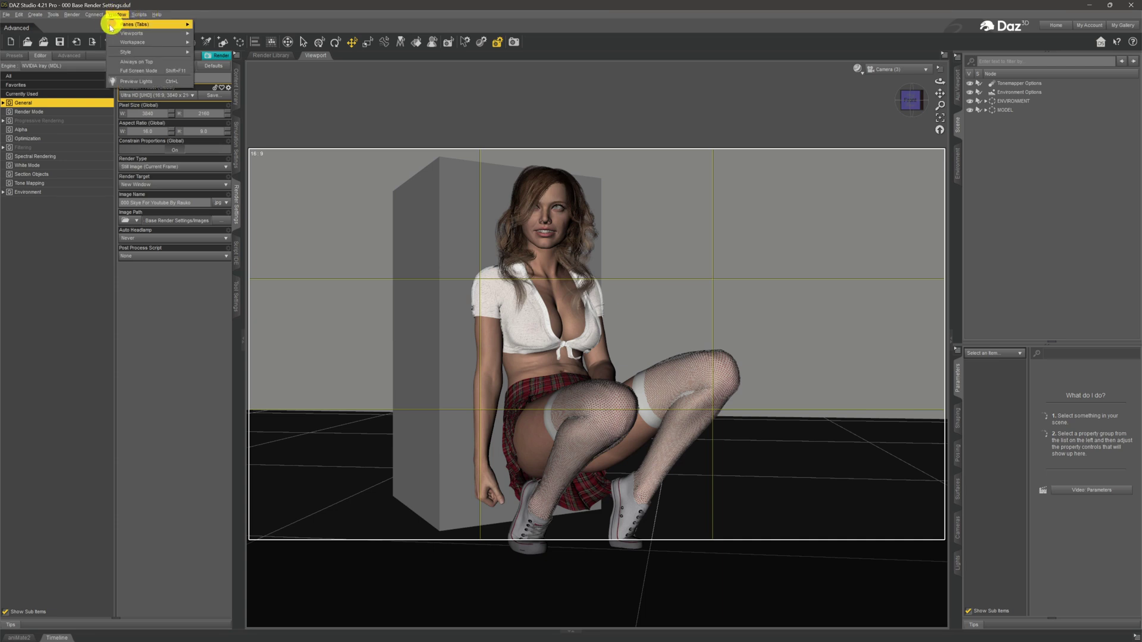
pyautogui.moveTo(122, 26)
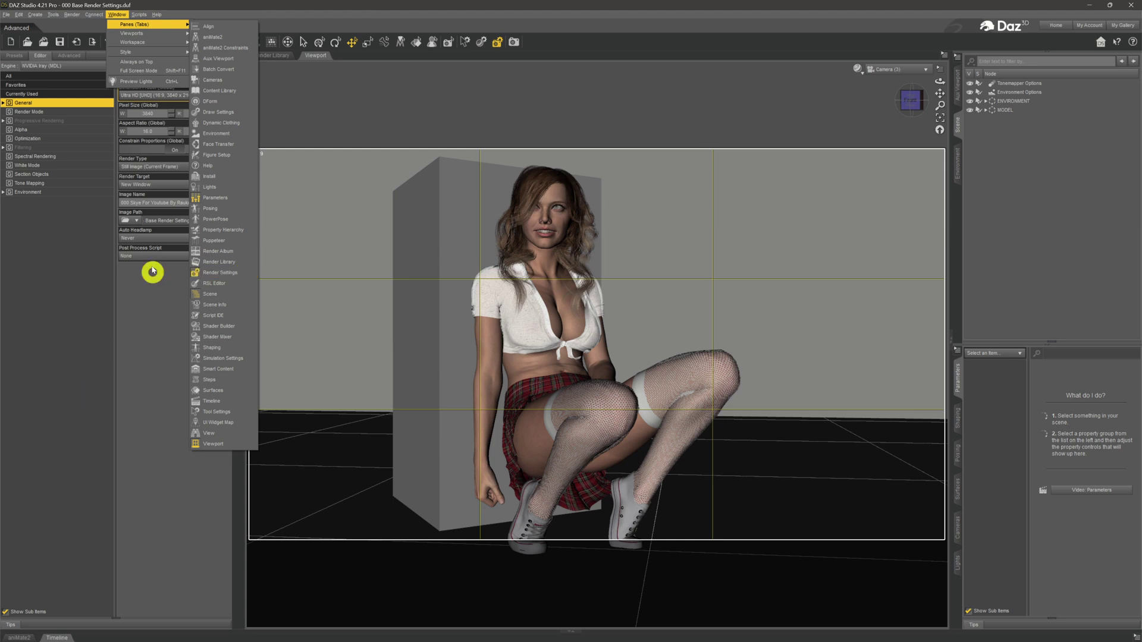
pyautogui.click(126, 326)
pyautogui.click(177, 202)
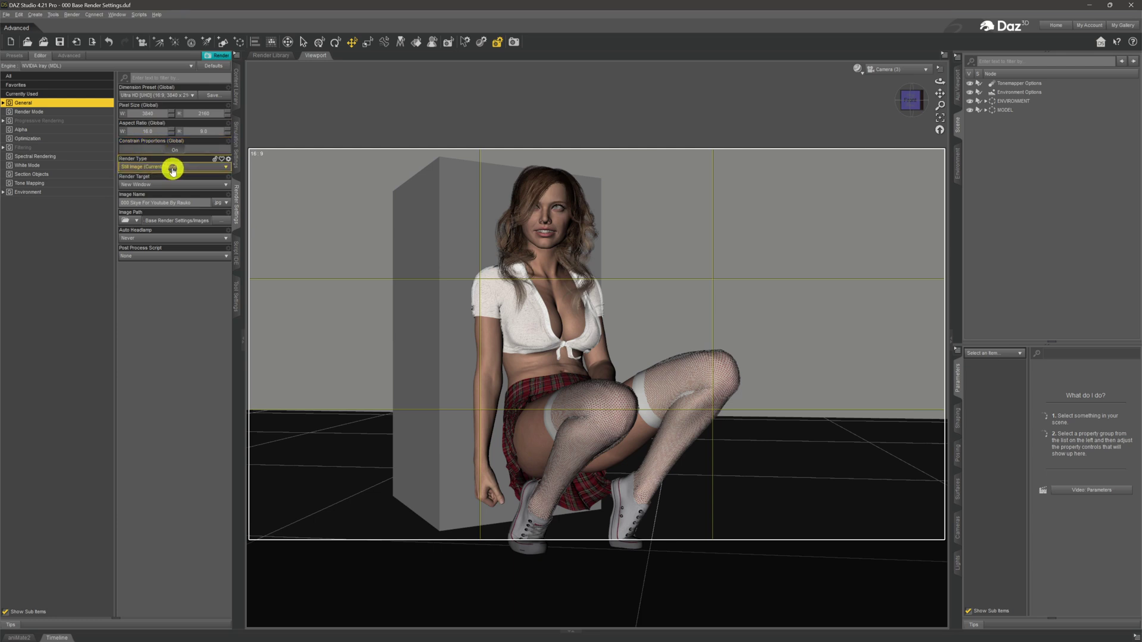
pyautogui.click(175, 142)
pyautogui.click(155, 141)
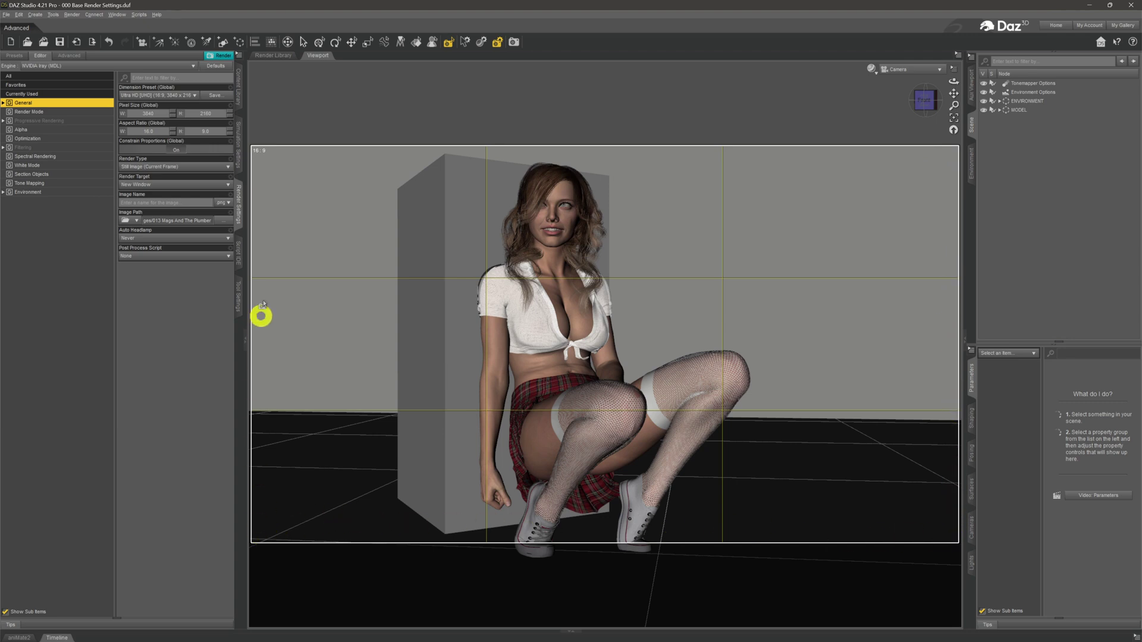
# Hide the camera view's aspect frame and show it again.
pyautogui.click(952, 70)
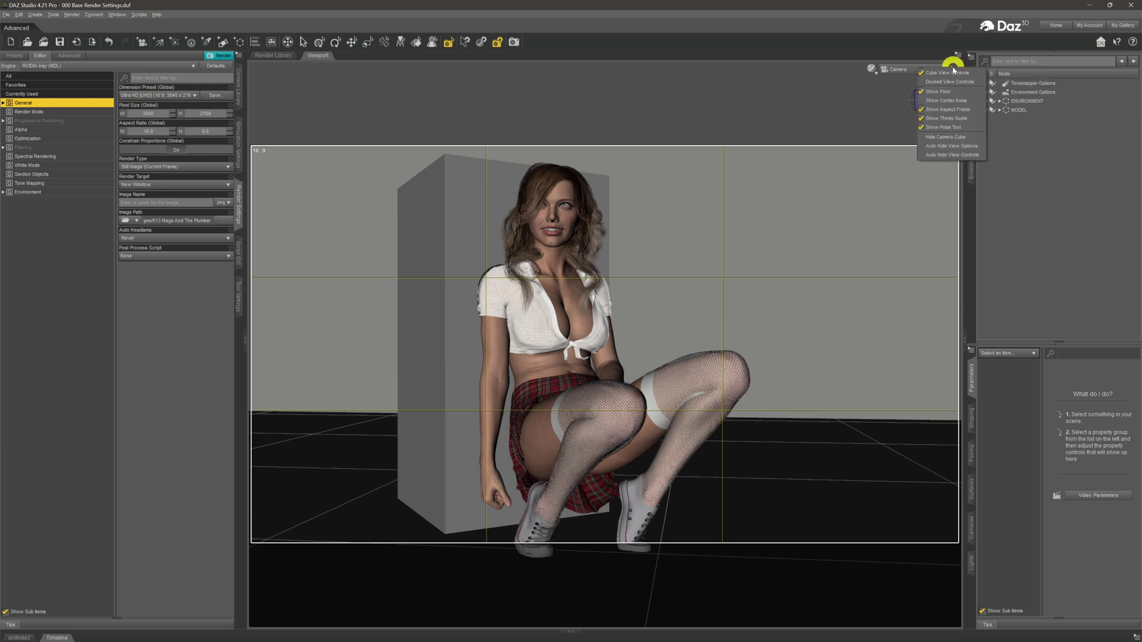
pyautogui.click(974, 110)
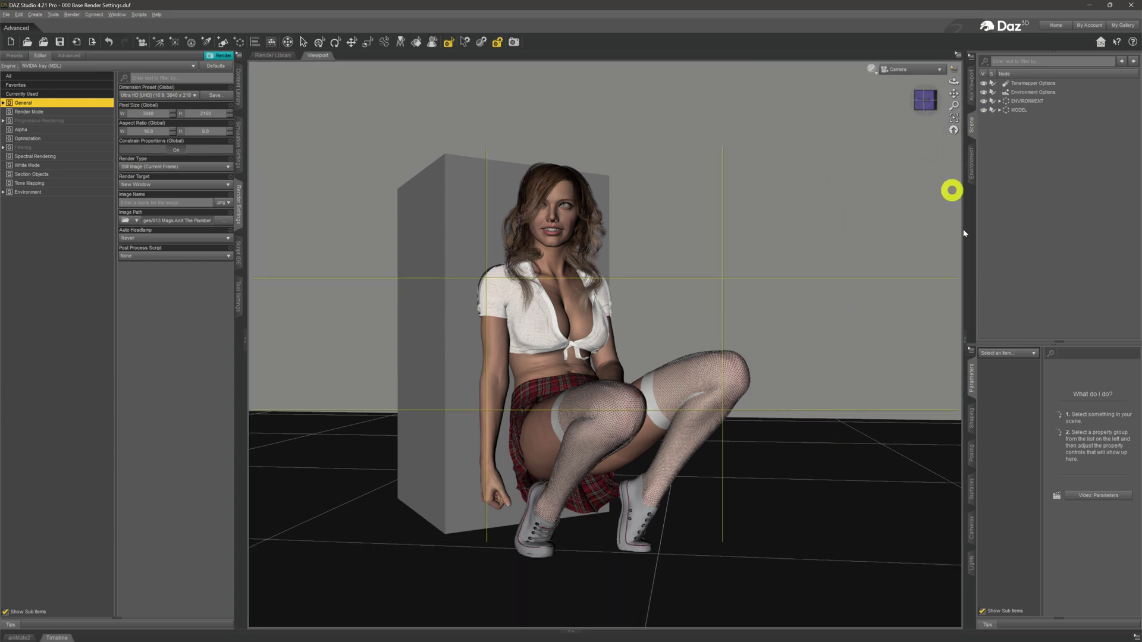
pyautogui.click(956, 70)
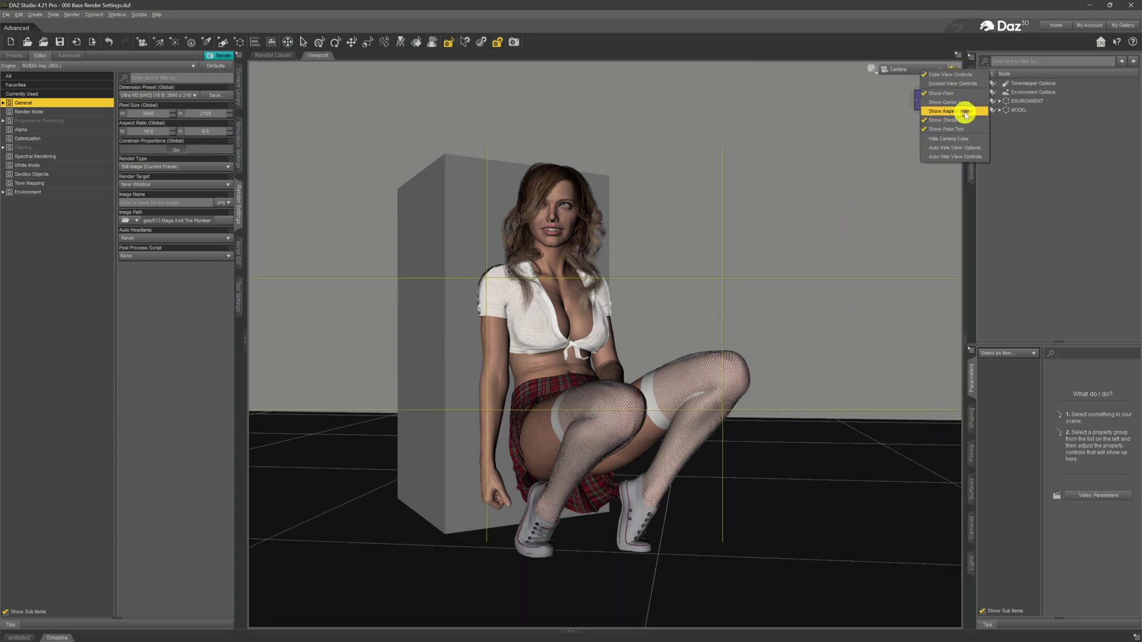
pyautogui.click(970, 112)
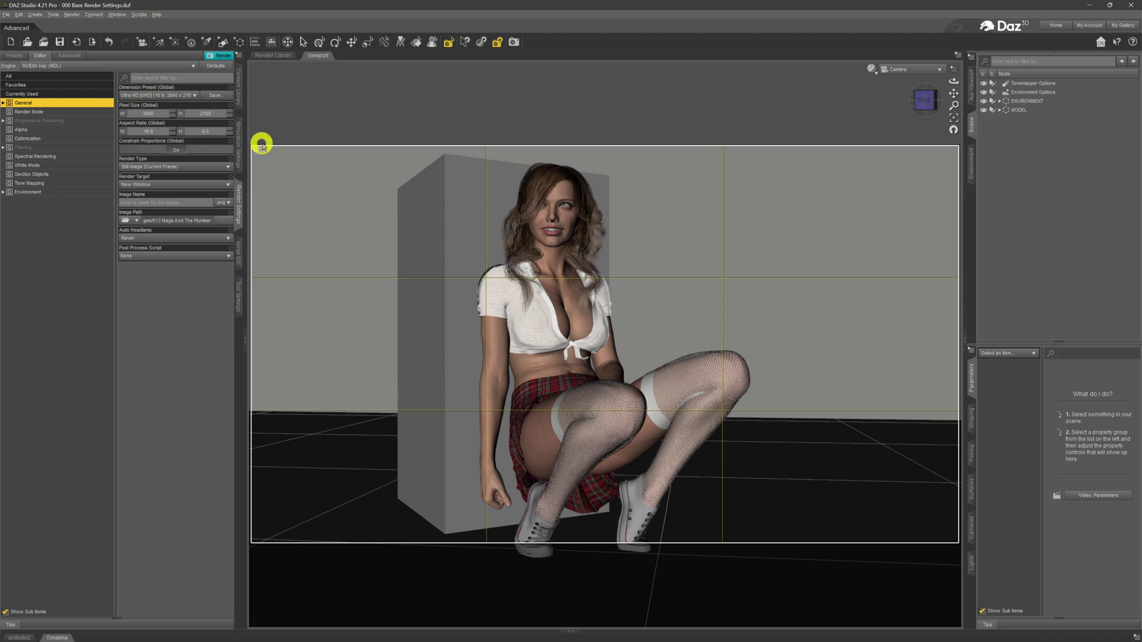
# Set the render's aspect ratio to a square 1 : 1.
pyautogui.click(183, 141)
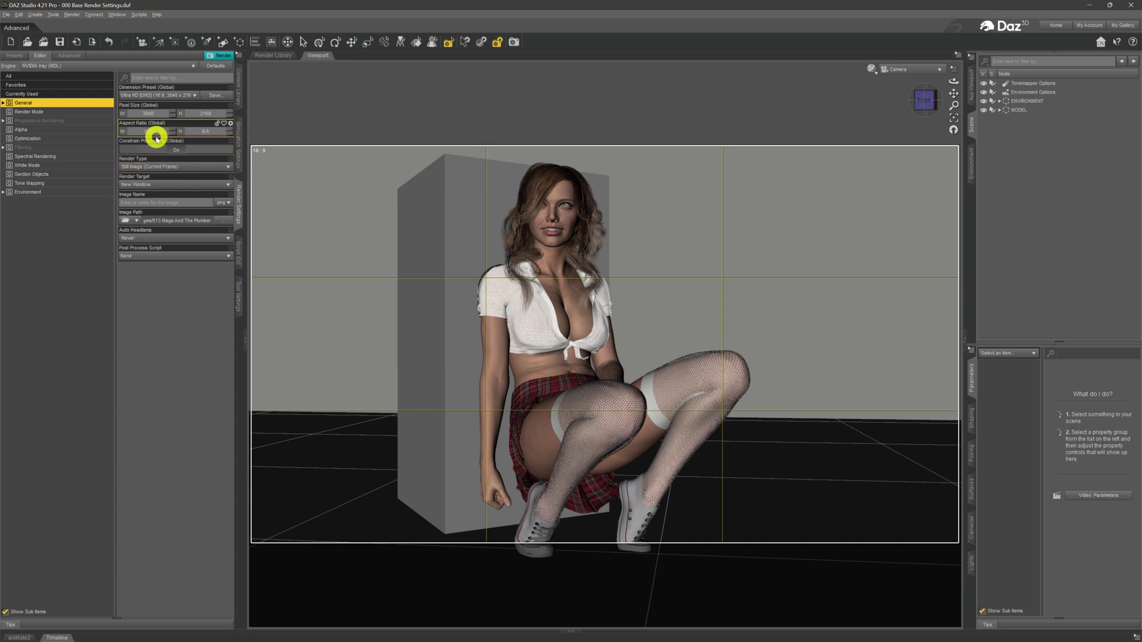
pyautogui.click(213, 133)
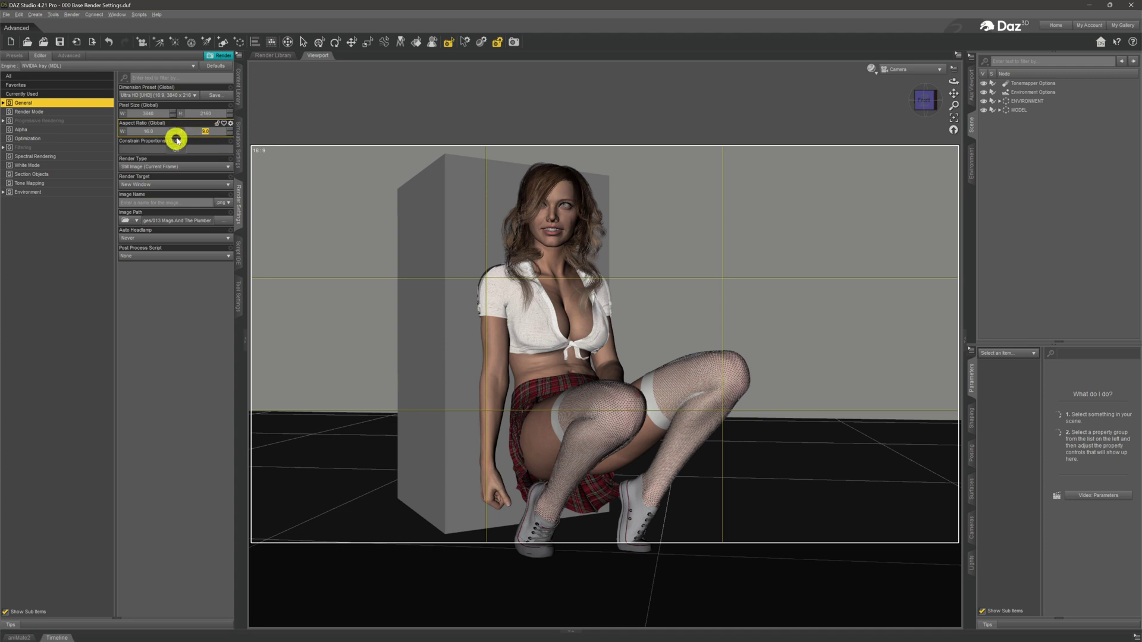
pyautogui.write('1')
pyautogui.press('Return')
pyautogui.click(128, 131)
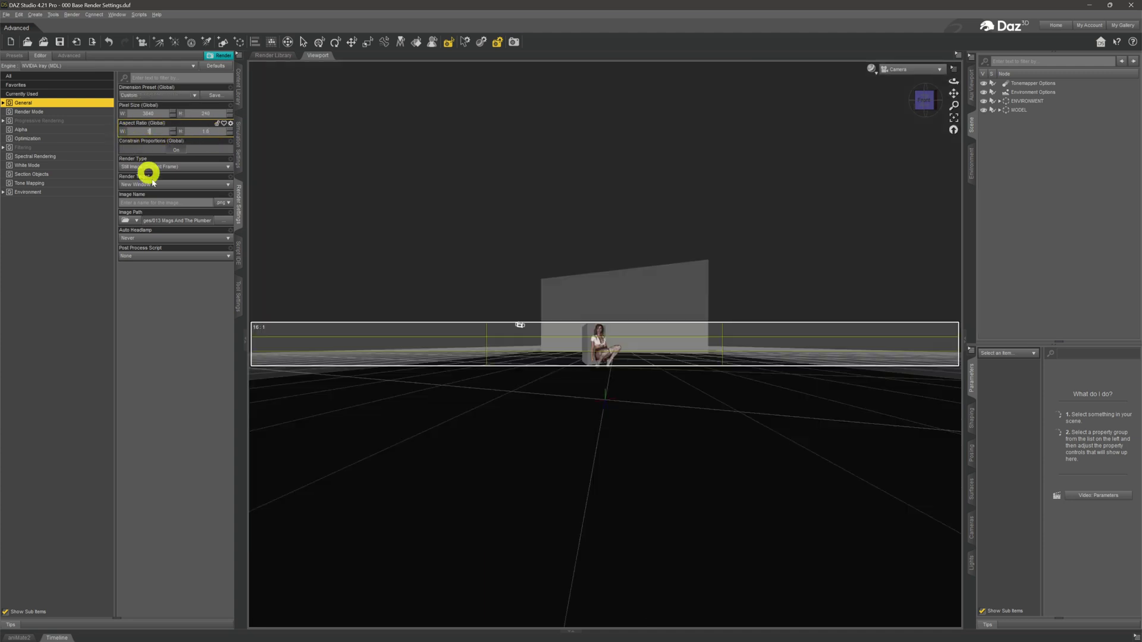
pyautogui.write('1')
pyautogui.press('Return')
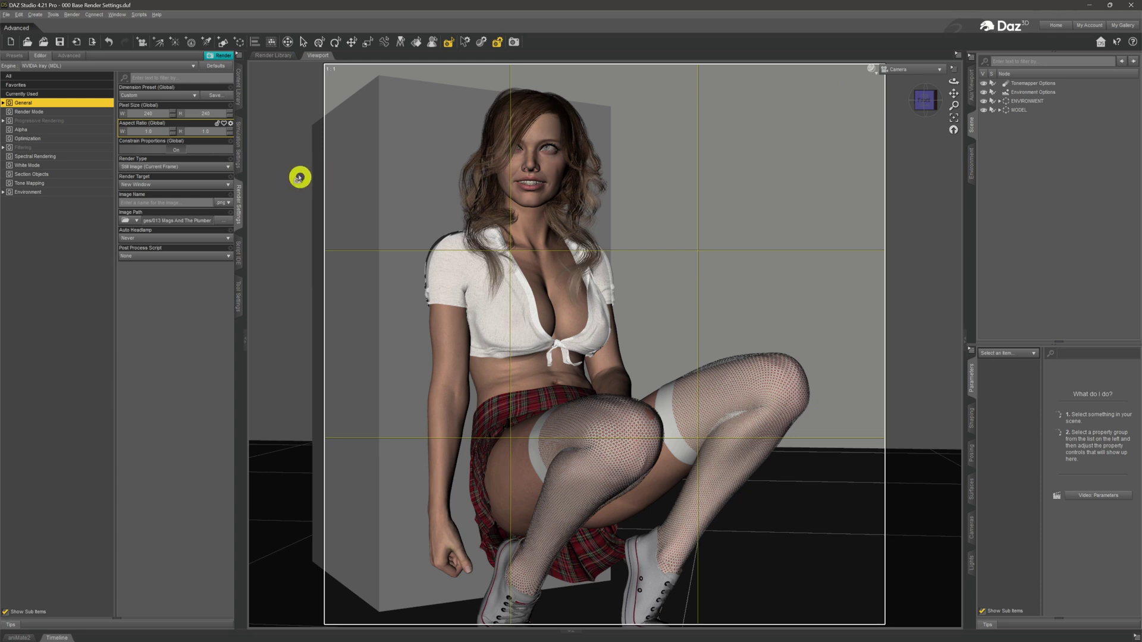
# Apply the Ultra HD [UHD] (16:9, 3840 x 2160) dimension preset and reduce the pixel height to 1080.
pyautogui.click(185, 95)
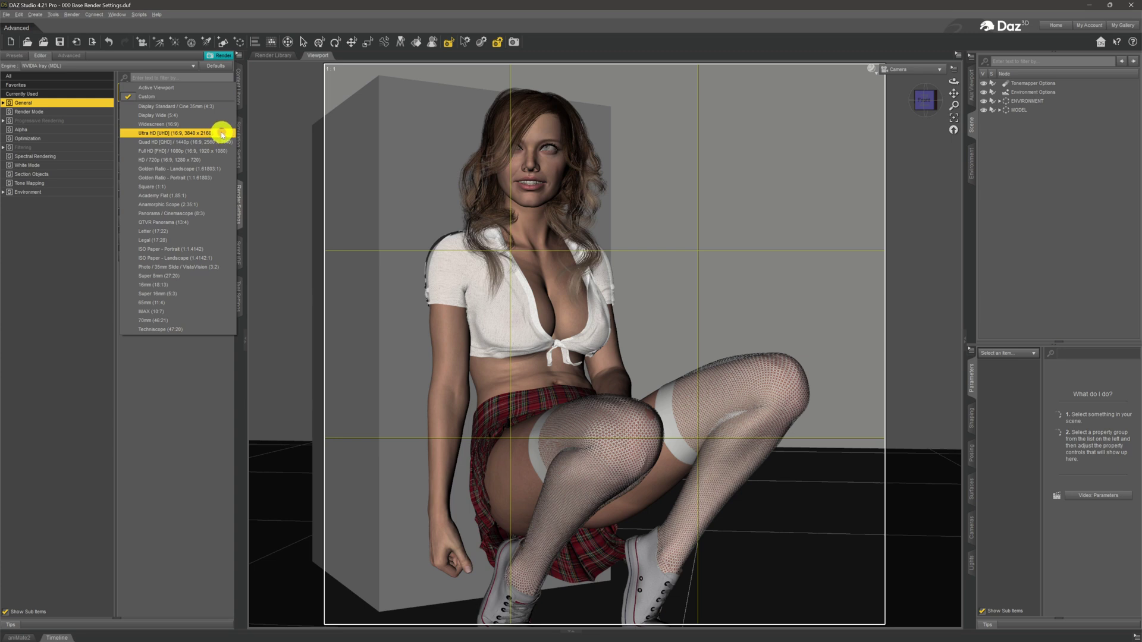
pyautogui.click(222, 133)
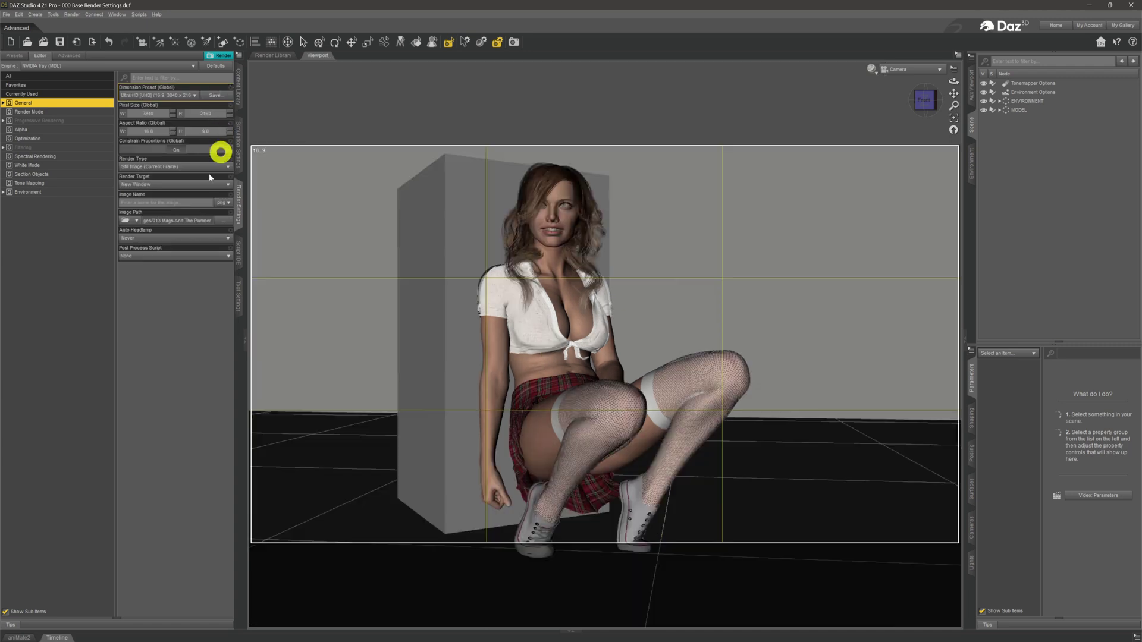
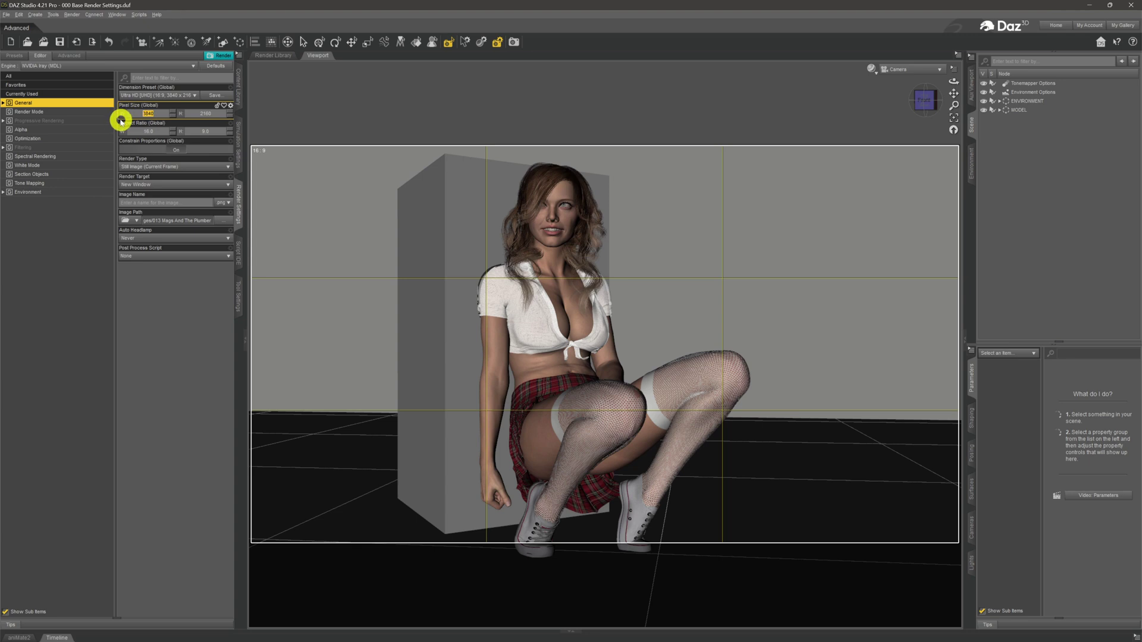
pyautogui.click(215, 113)
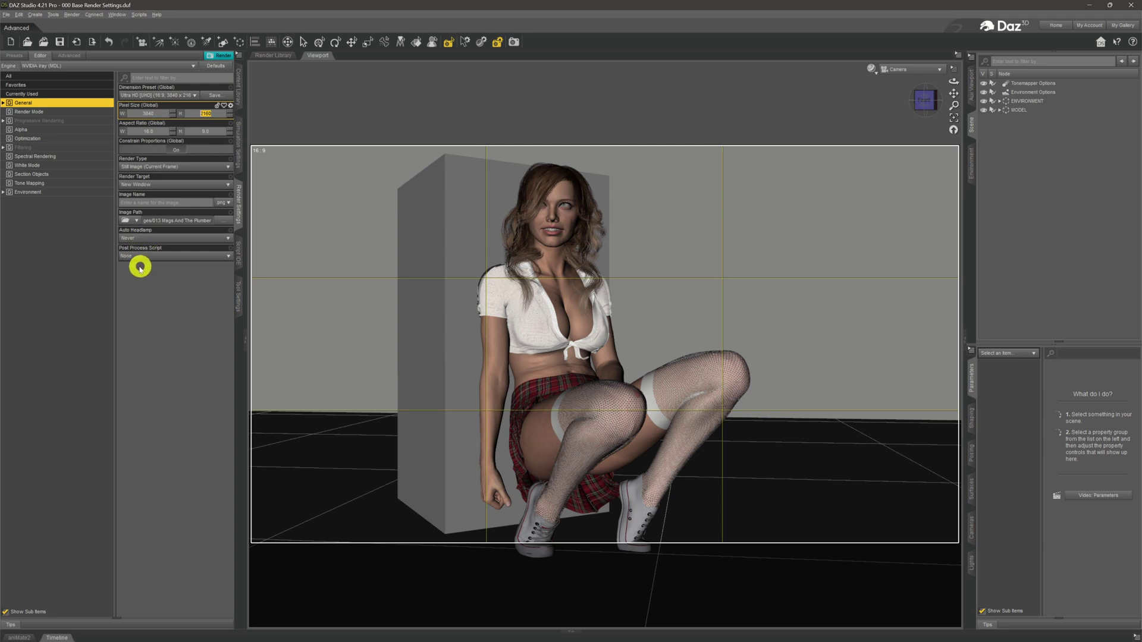
pyautogui.write('1080')
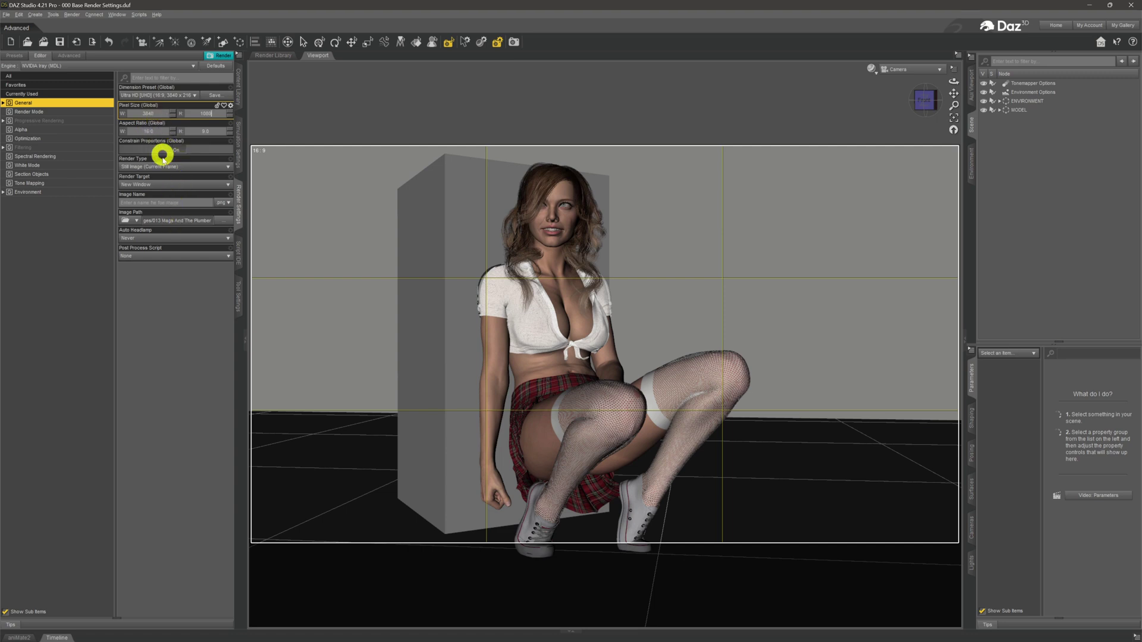
pyautogui.press('Return')
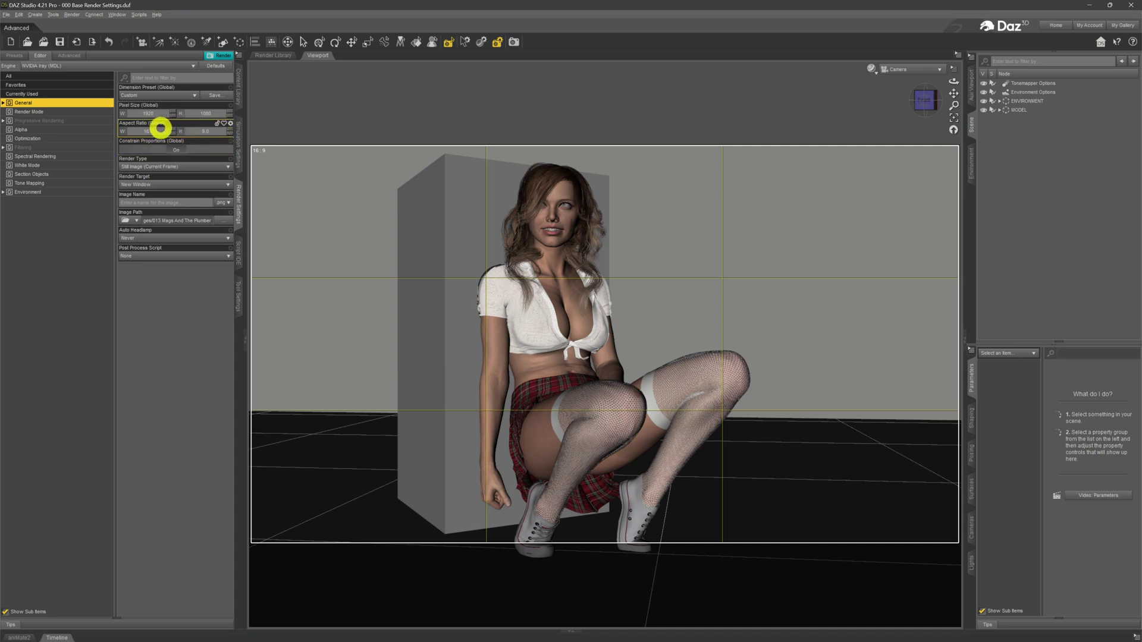
# Set the render's pixel height to 2160 with the 16:9 proportions kept constrained.
pyautogui.click(210, 113)
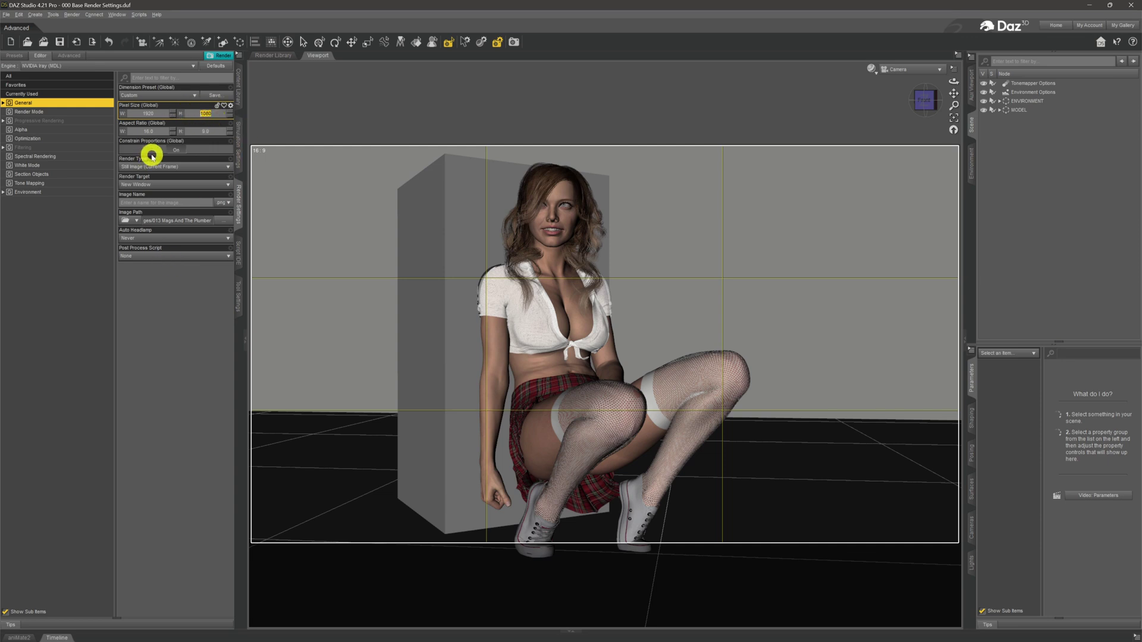
pyautogui.write('2160')
pyautogui.press('Return')
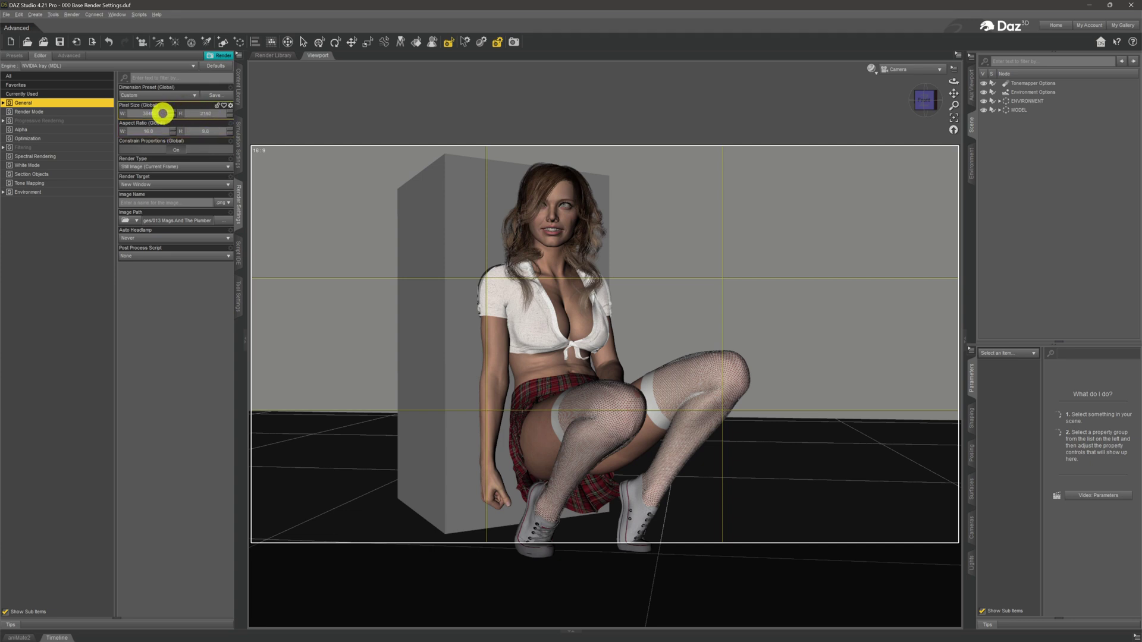
# Set the render's pixel width to 500 with the proportions kept constrained.
pyautogui.click(149, 113)
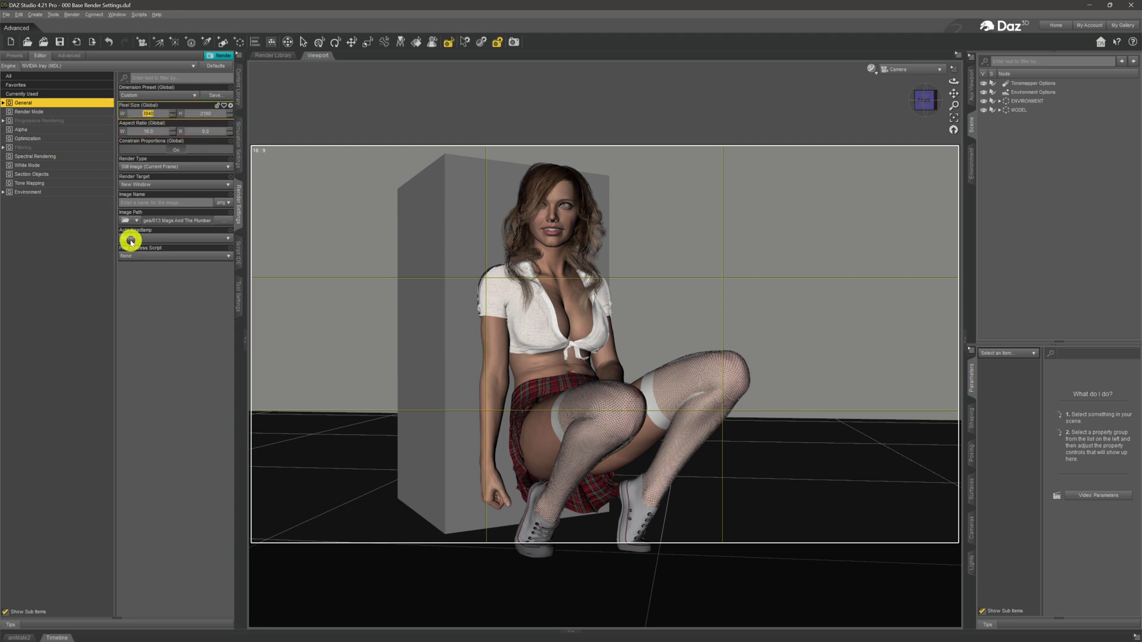
pyautogui.write('500')
pyautogui.press('Return')
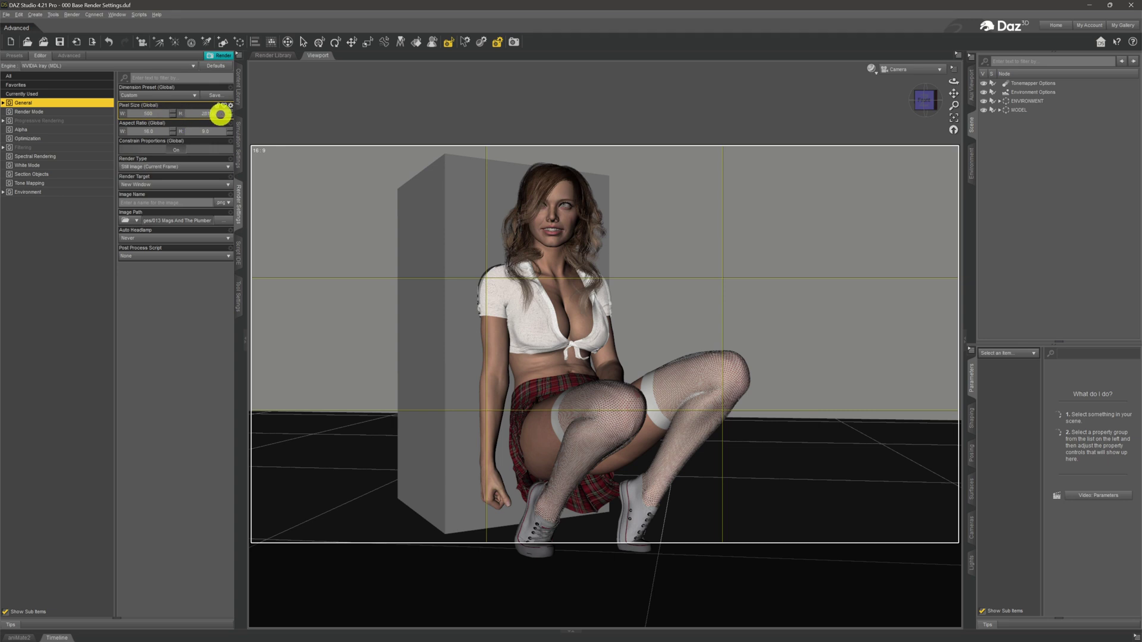
# Bring the render back to Ultra HD size by entering a pixel height of 2160.
pyautogui.click(192, 113)
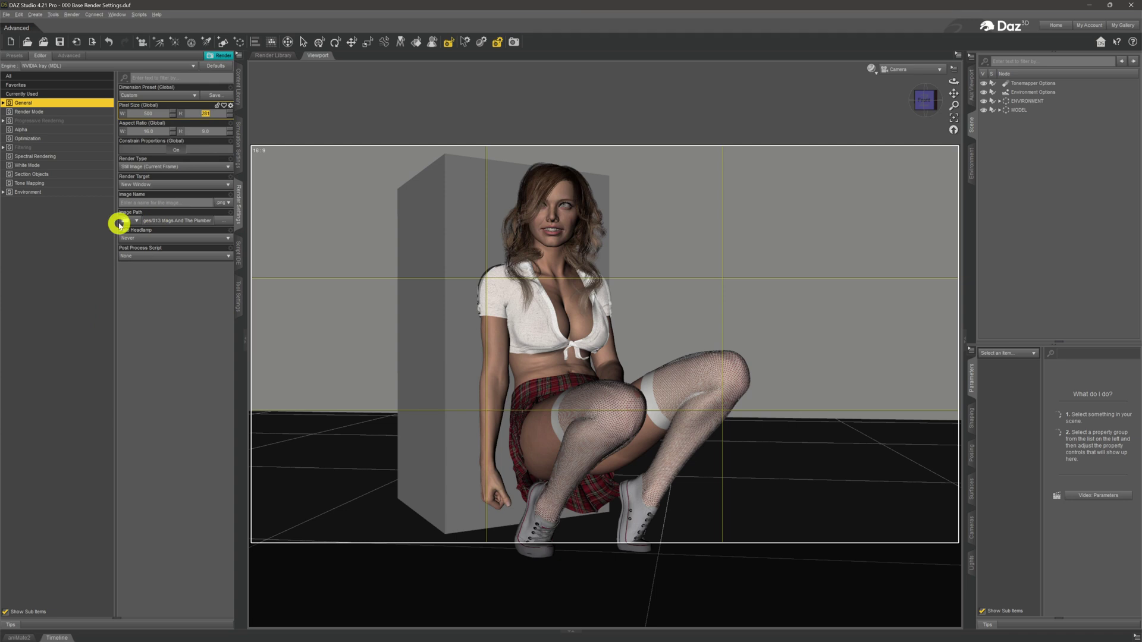
pyautogui.write('2160')
pyautogui.press('Return')
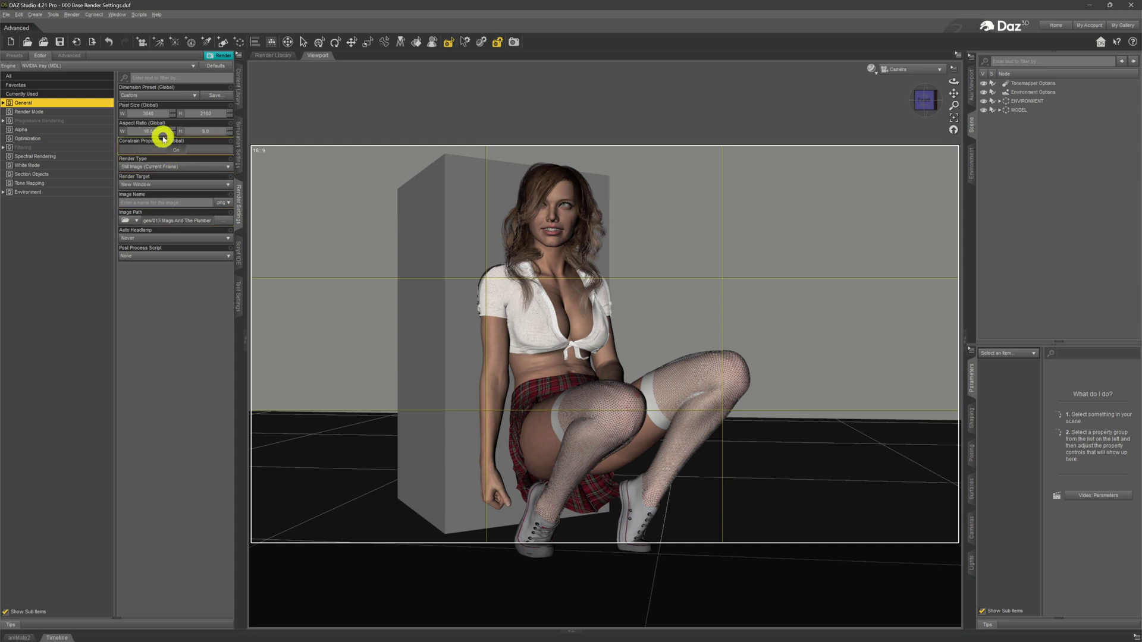
# Set the render's aspect ratio to a portrait format of 10 : 13.
pyautogui.click(141, 131)
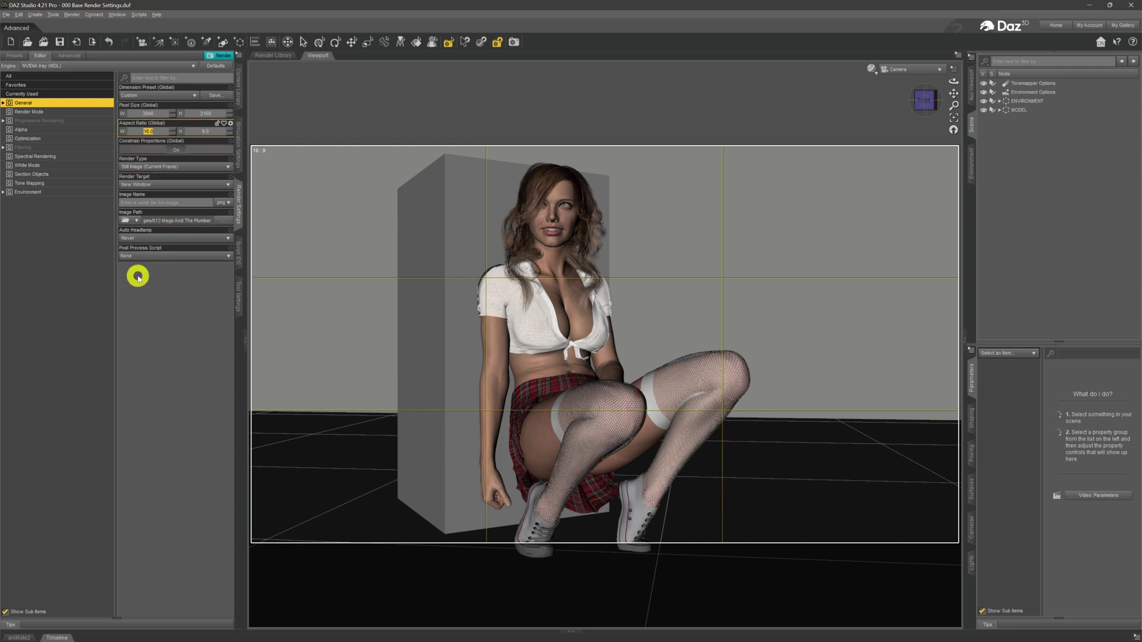
pyautogui.write('10')
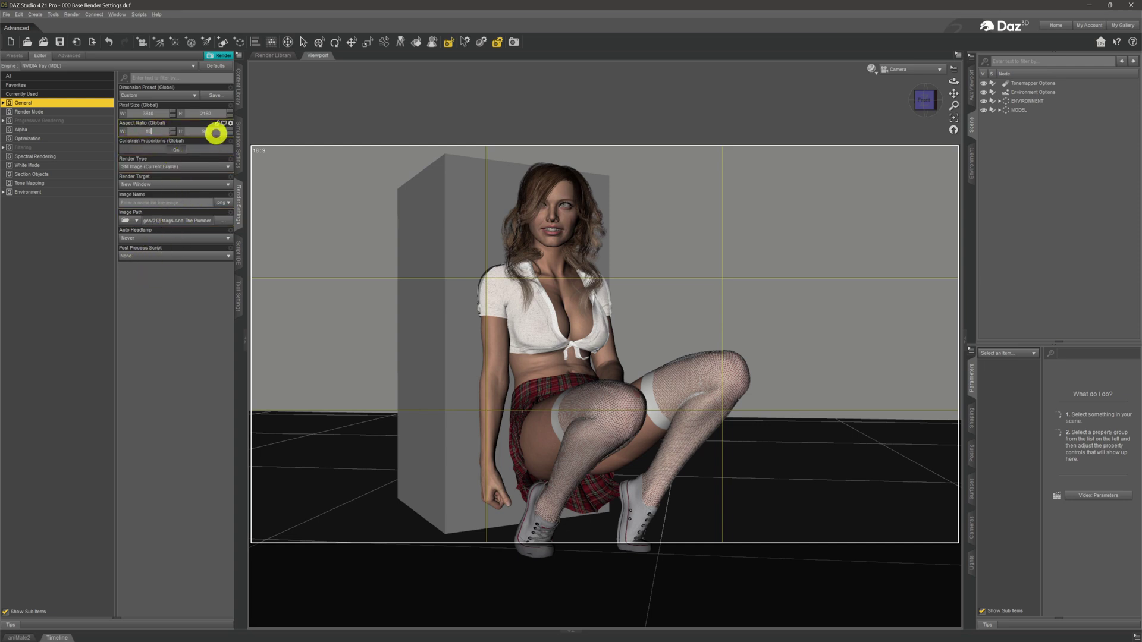
pyautogui.click(217, 131)
pyautogui.write('13')
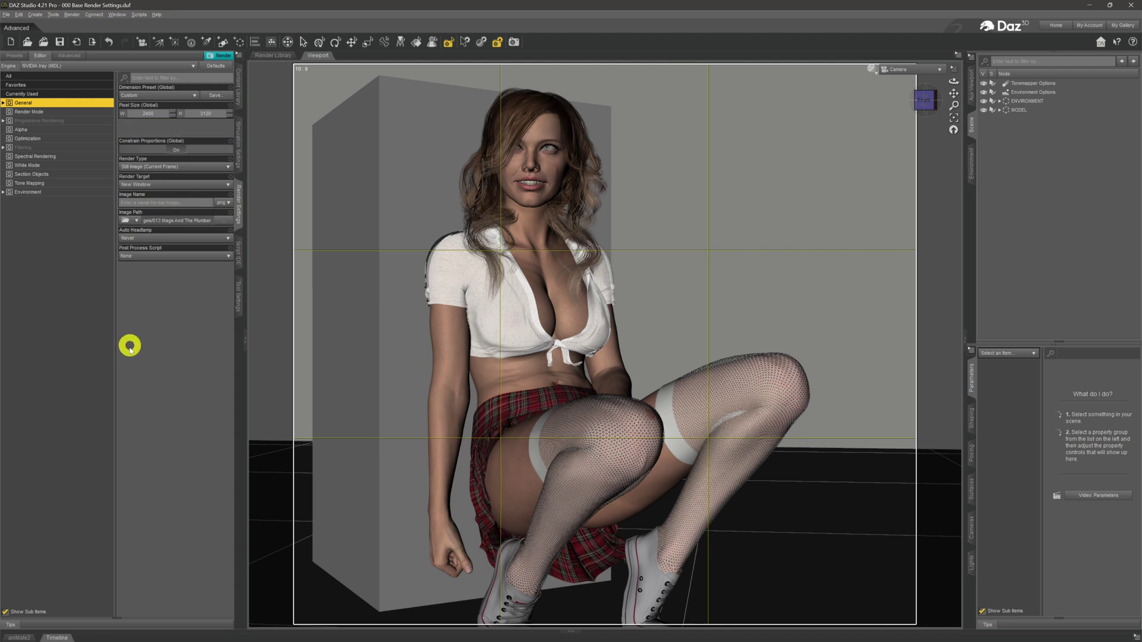
pyautogui.press('Return')
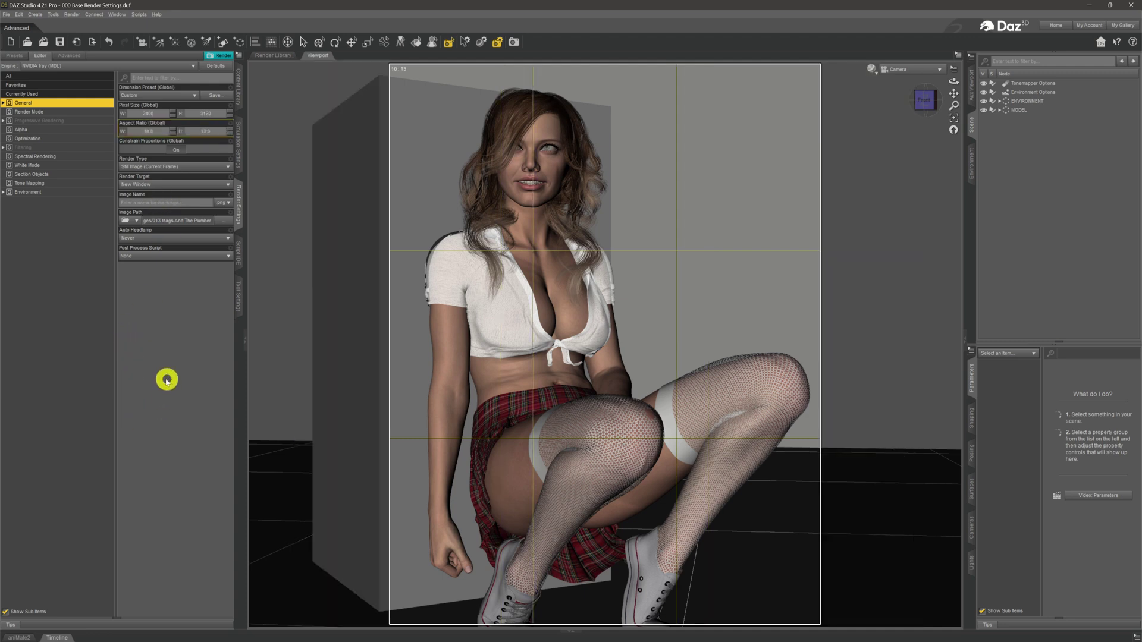
# Set the pixel height of the 10 : 13 portrait render to 2160.
pyautogui.click(214, 115)
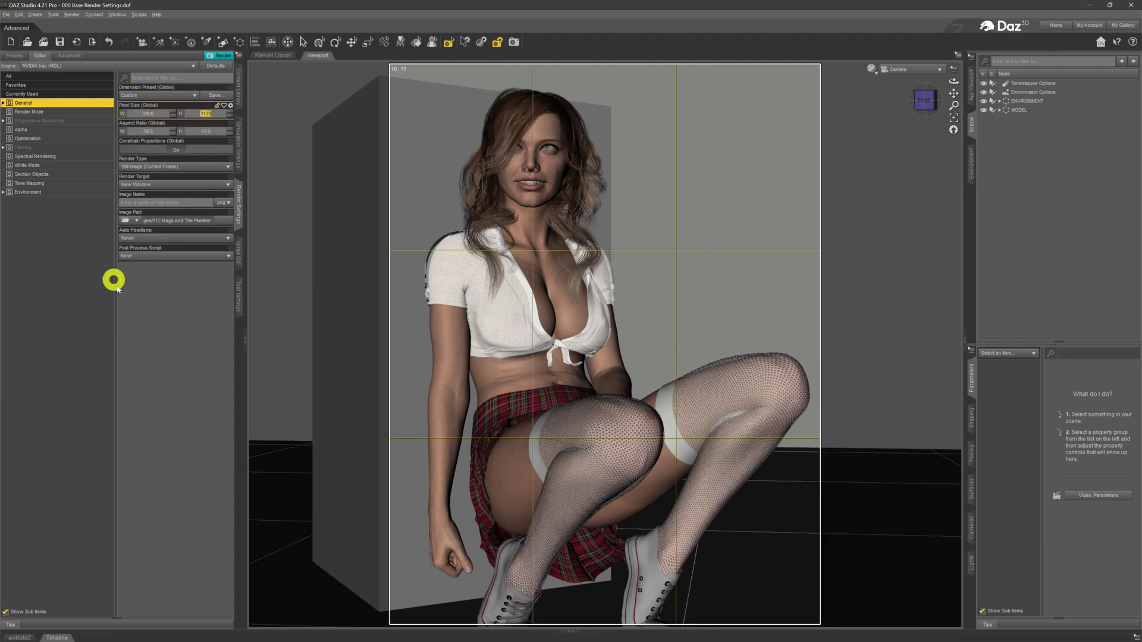
pyautogui.write('2160')
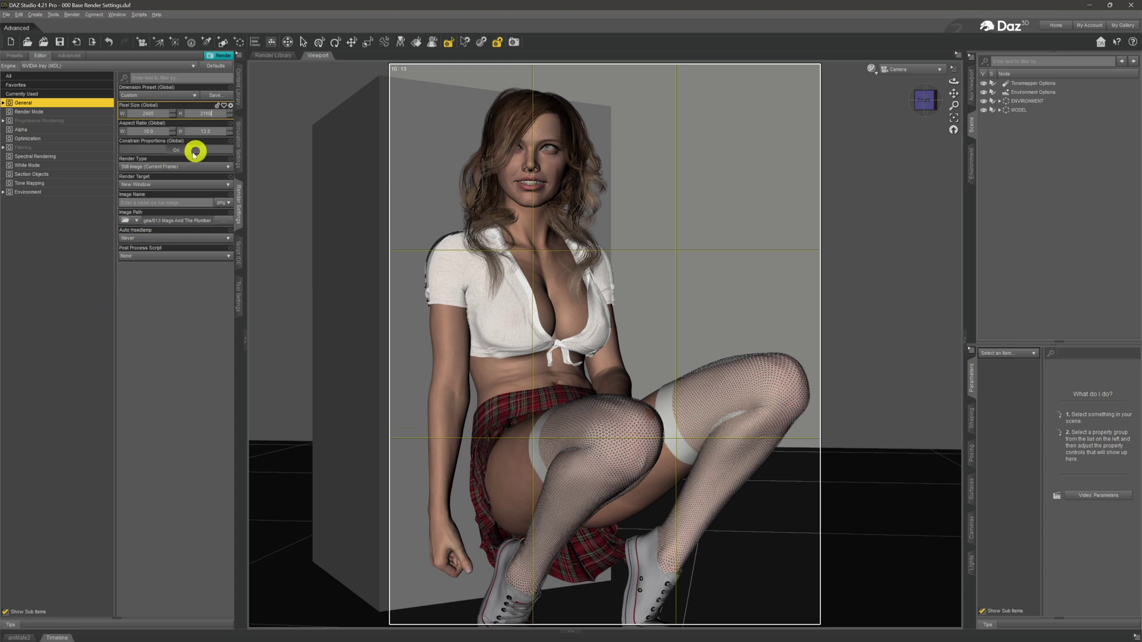
pyautogui.click(179, 134)
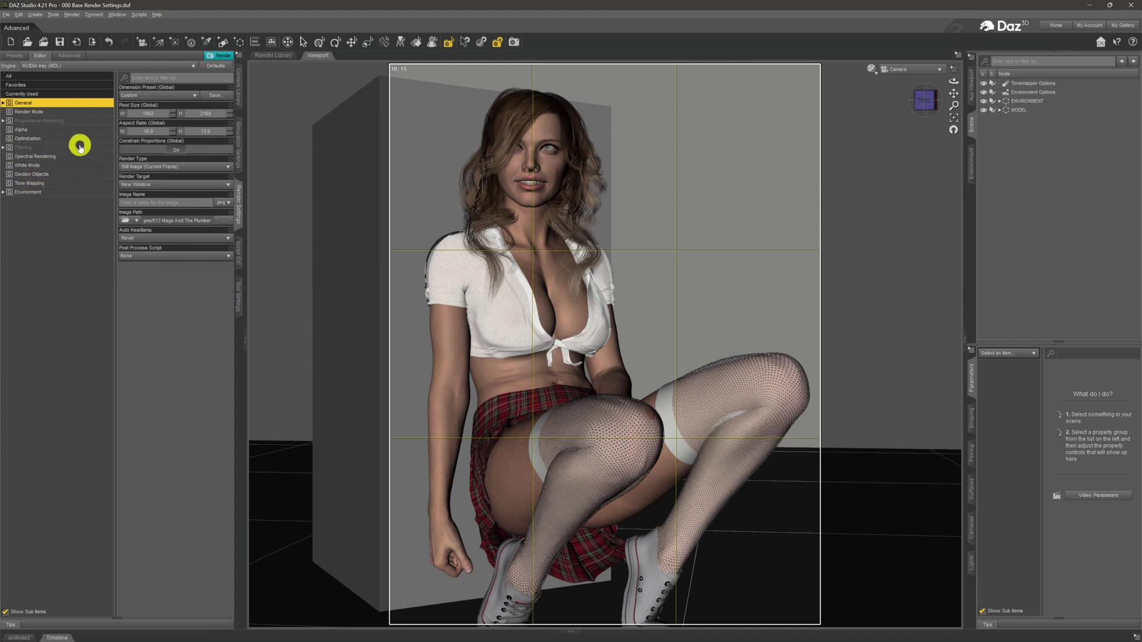
# Show the Progressive Rendering settings and examine the Post SSIM Available option.
pyautogui.click(78, 120)
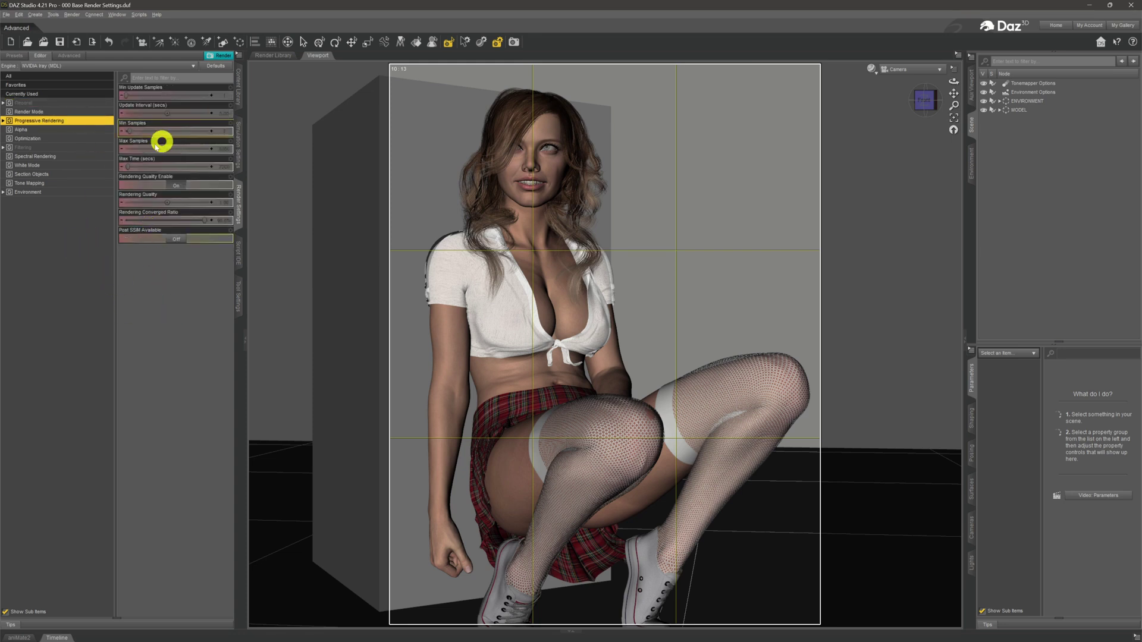
pyautogui.click(169, 236)
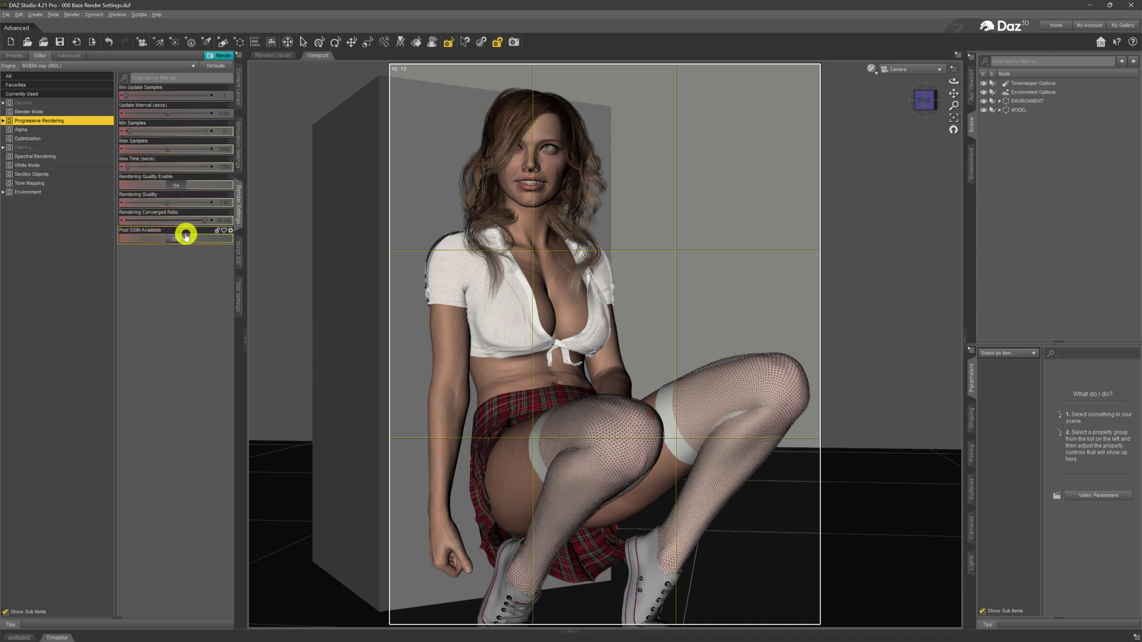
pyautogui.click(184, 236)
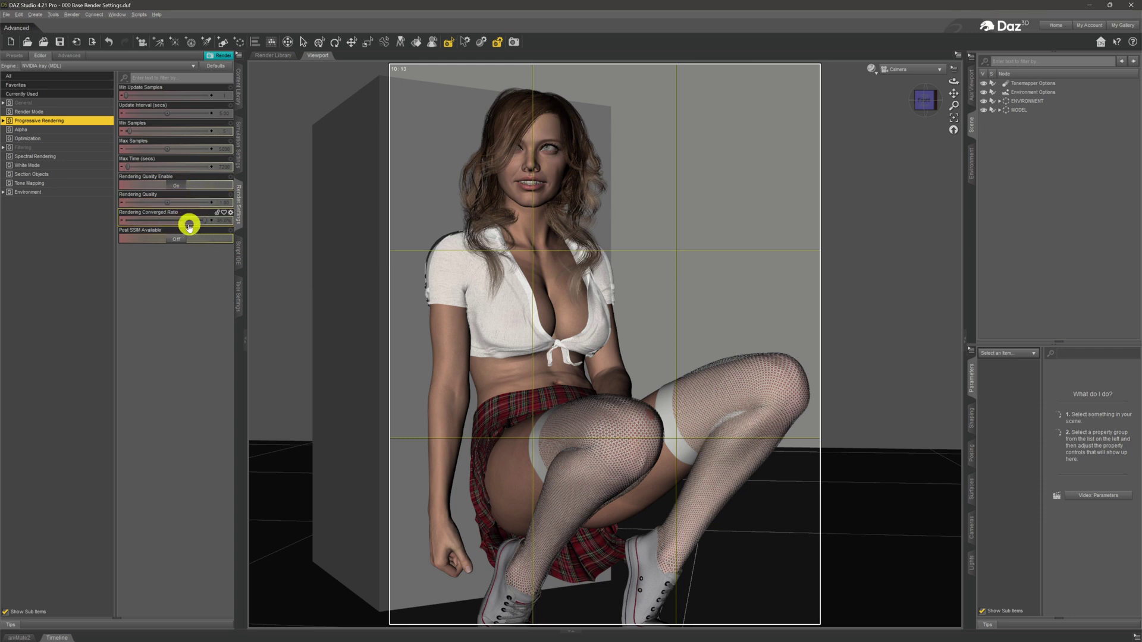
# Set the Max Samples of the progressive rendering to 15000.
pyautogui.moveTo(202, 218)
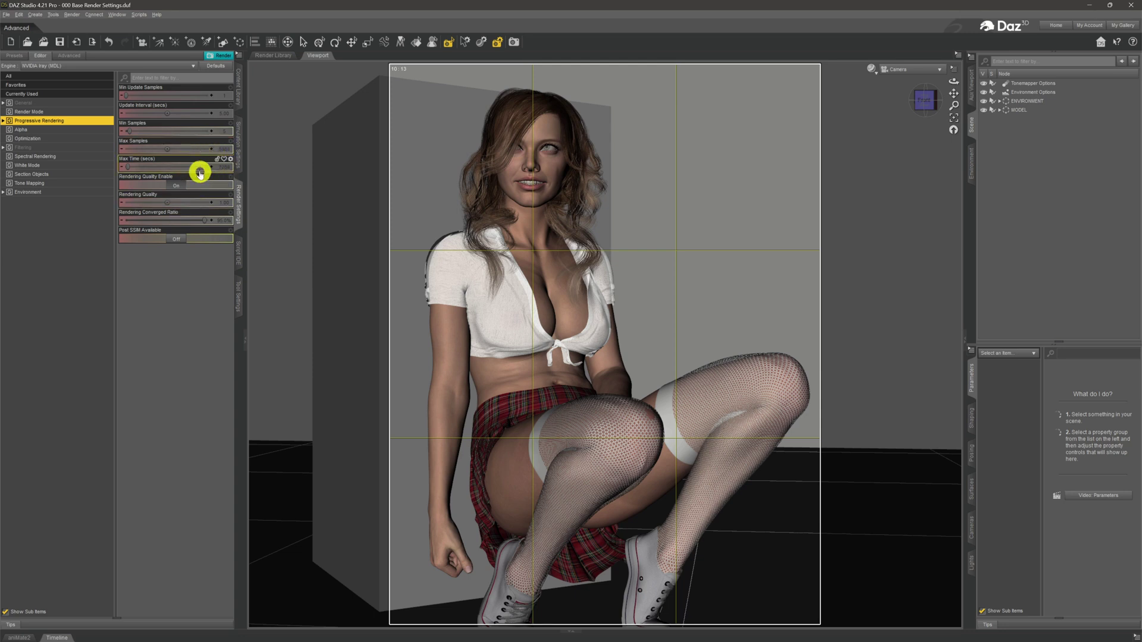
pyautogui.moveTo(200, 172)
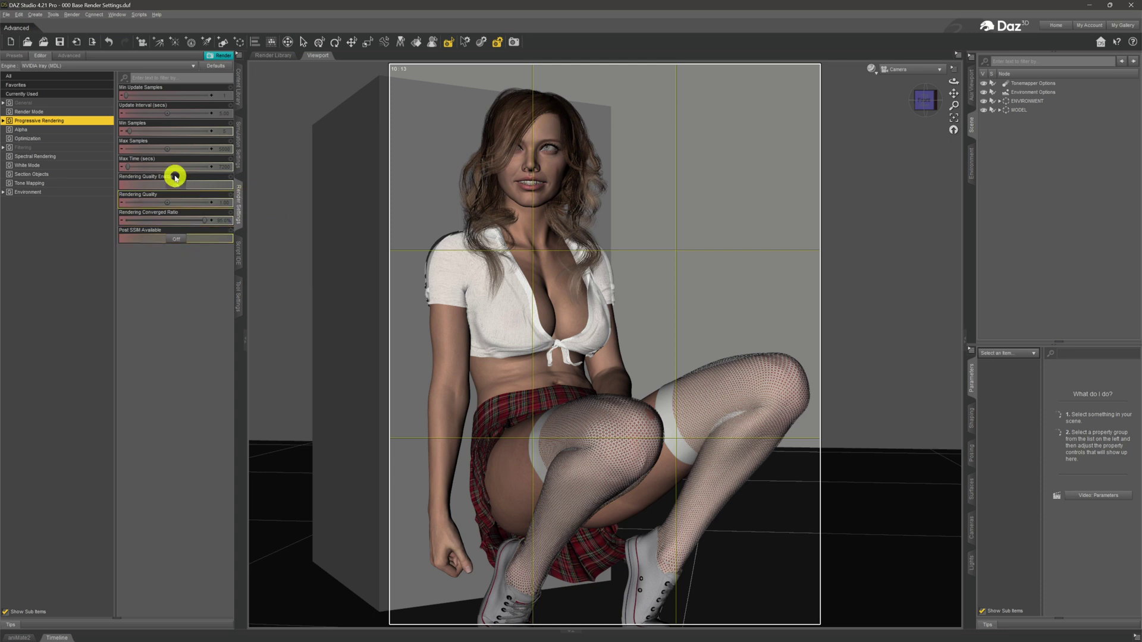
pyautogui.doubleClick(220, 153)
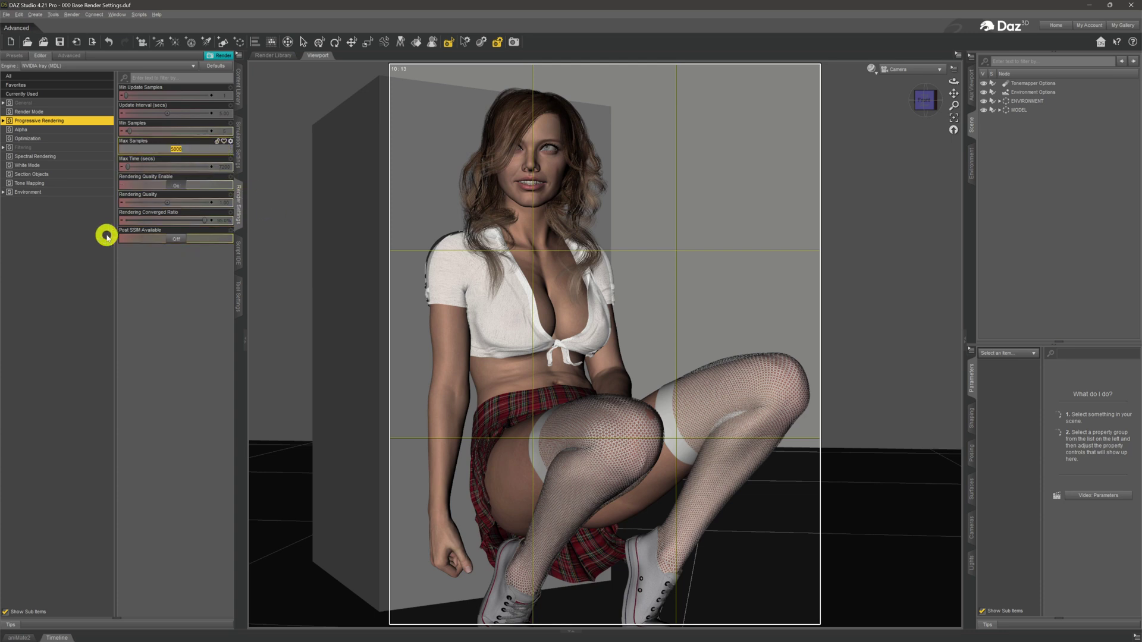
pyautogui.press('BackSpace')
pyautogui.write('15000')
pyautogui.press('Return')
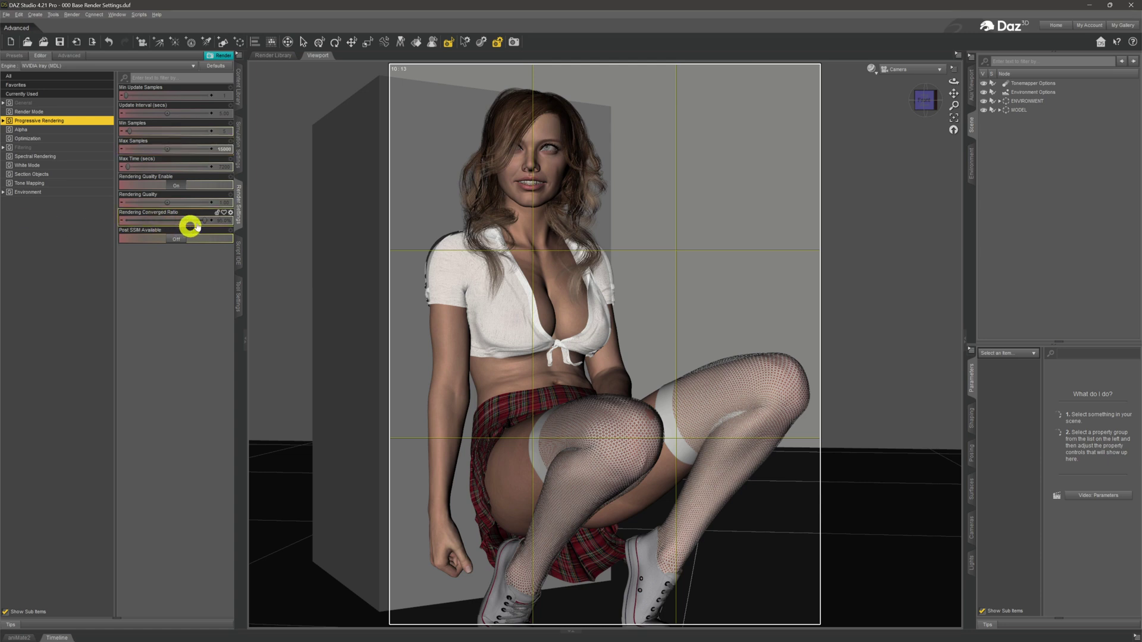
# Set the Rendering Converged Ratio to 99%.
pyautogui.doubleClick(220, 222)
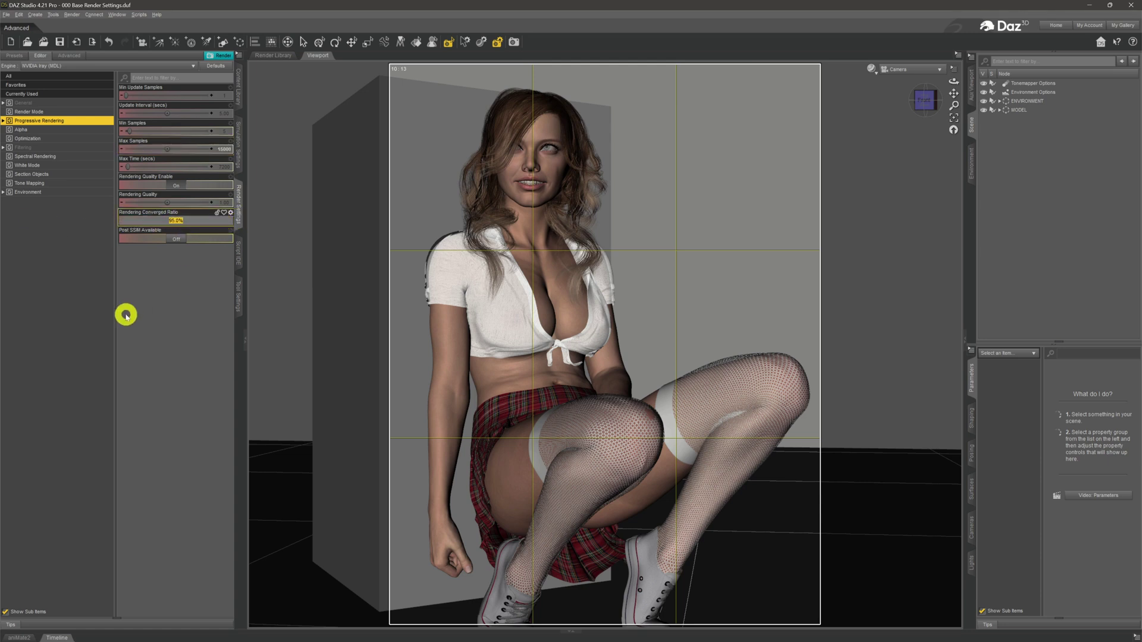
pyautogui.write('99')
pyautogui.press('Return')
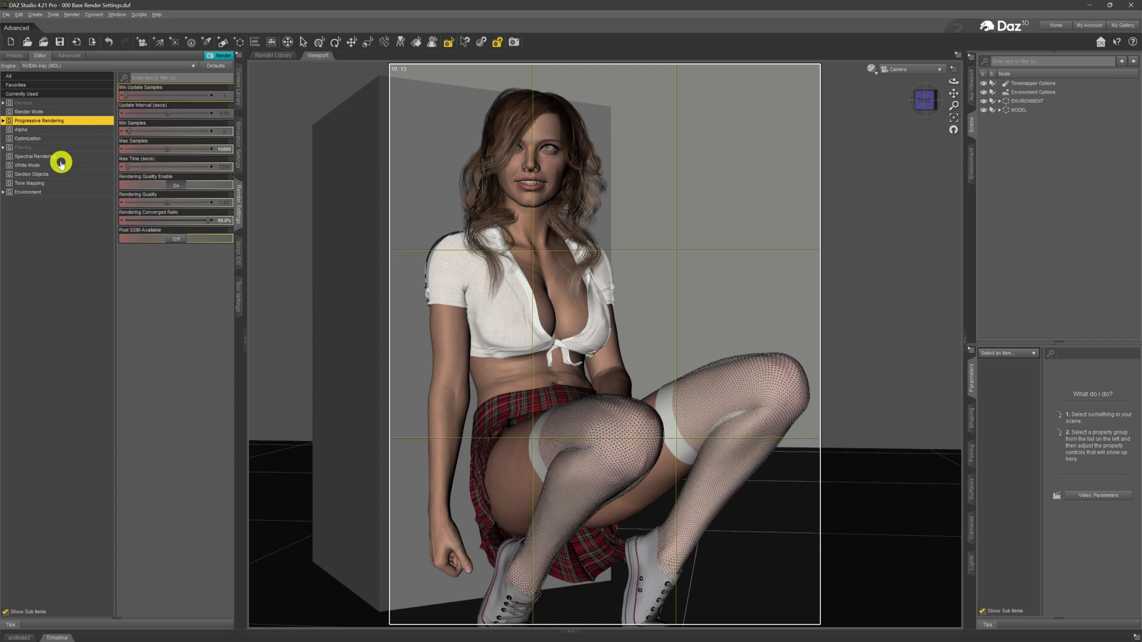
# Review the General settings for the image dimensions and the Progressive Rendering settings once more.
pyautogui.click(47, 102)
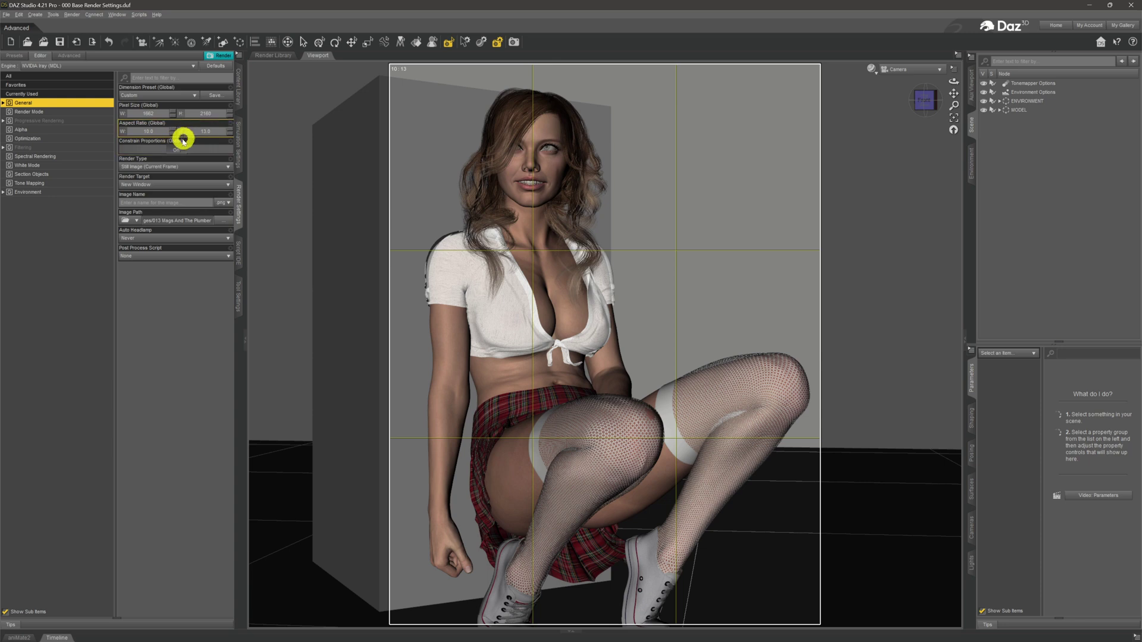
pyautogui.click(71, 119)
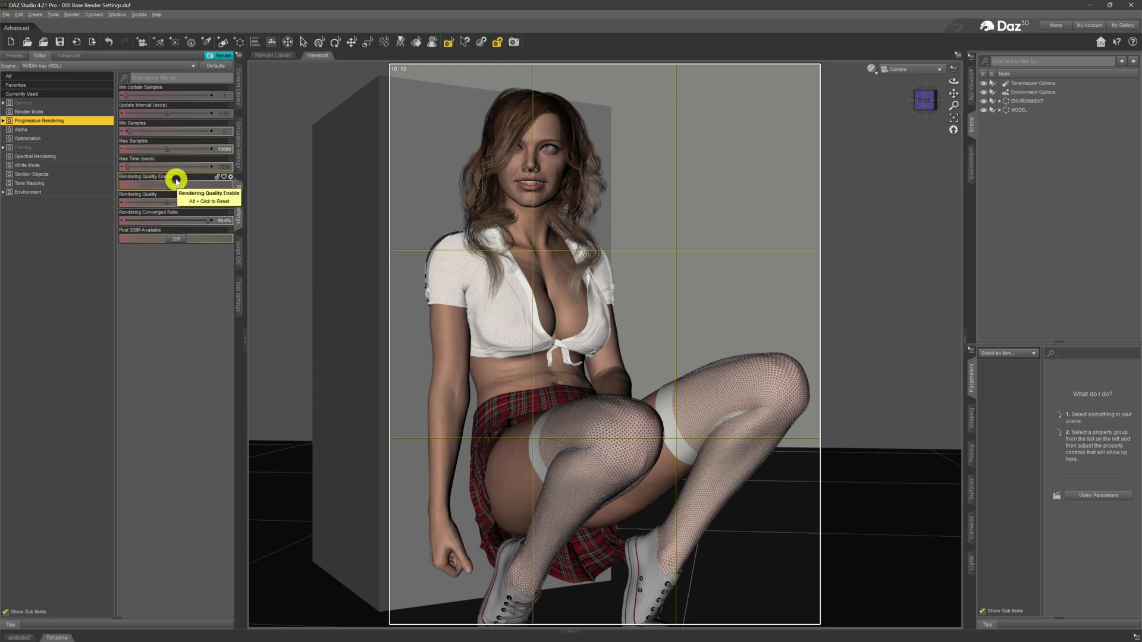
pyautogui.click(132, 184)
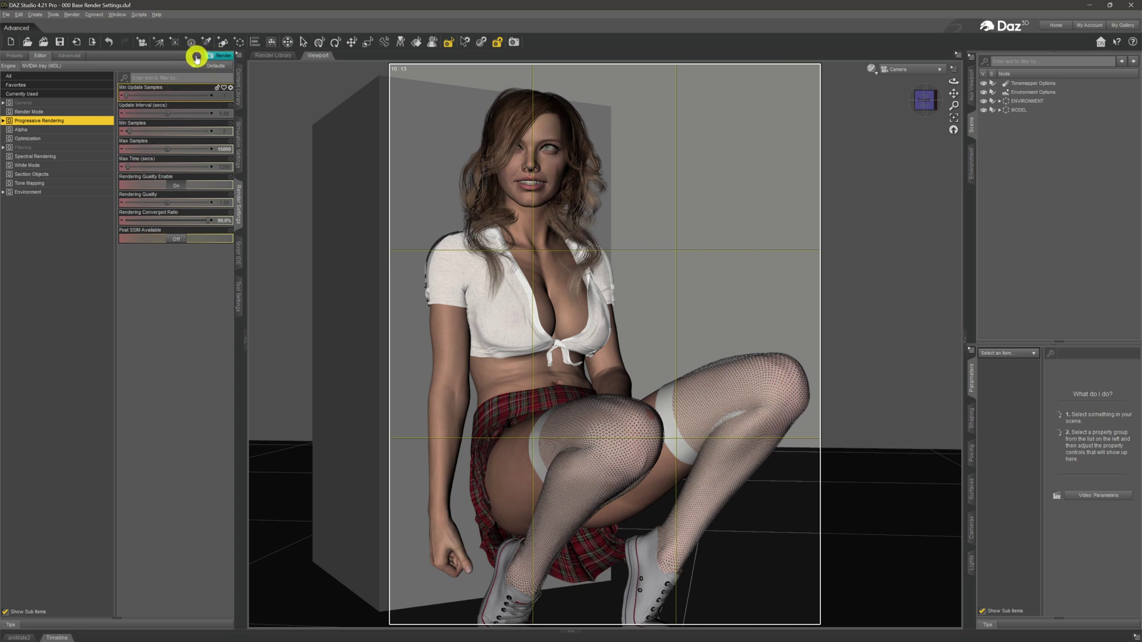
# Examine the available commands for starting a render of the scene.
pyautogui.click(68, 15)
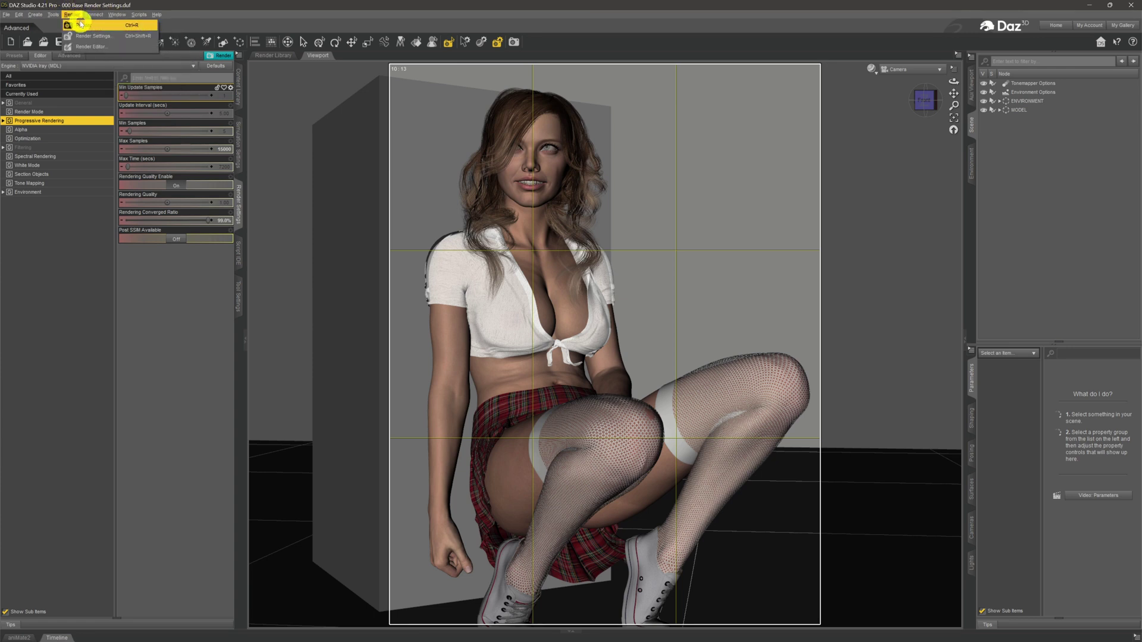
pyautogui.click(94, 250)
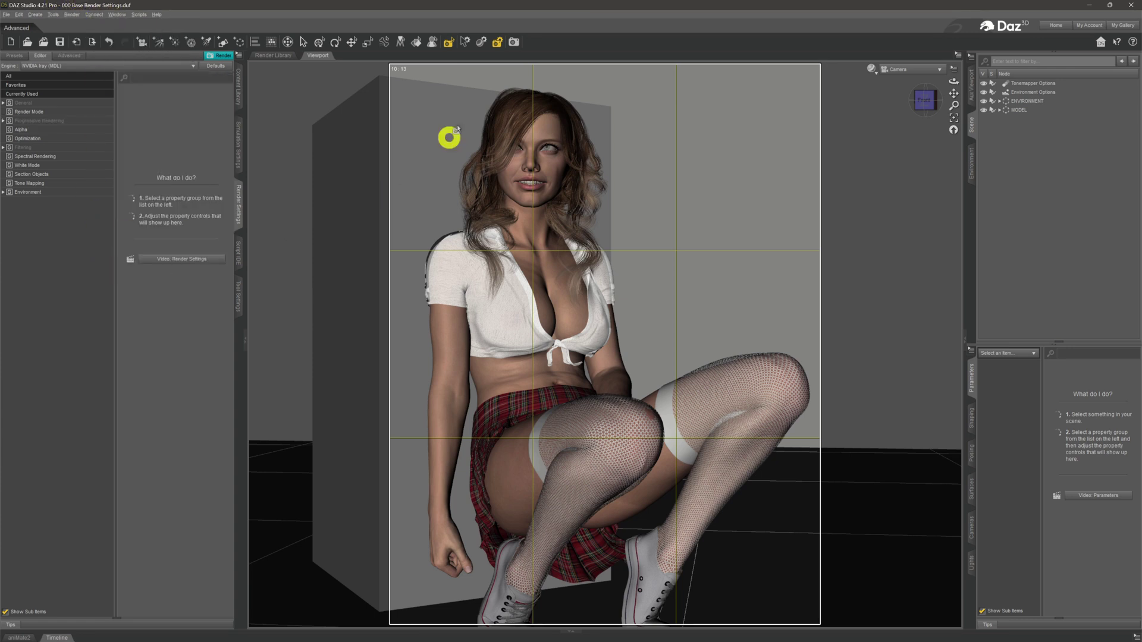
pyautogui.click(515, 43)
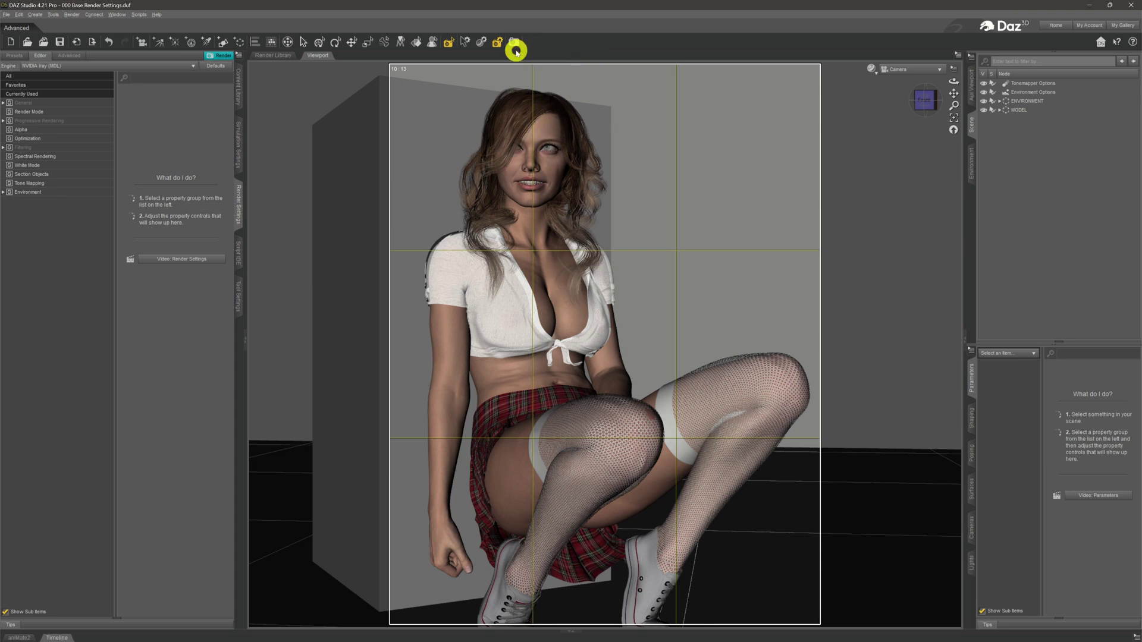